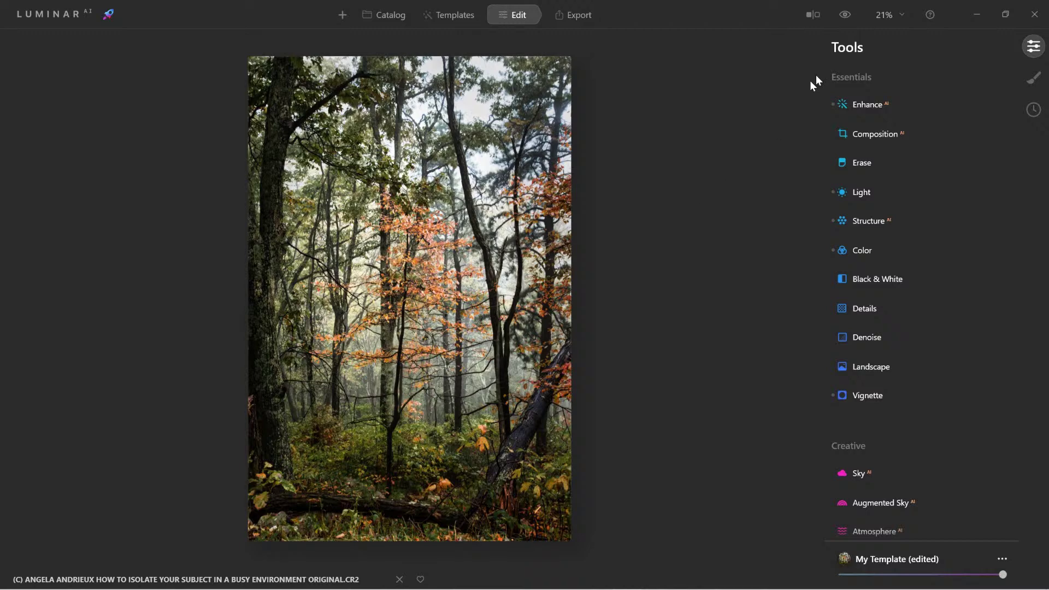
After a before/after check, crop the photo to 4:5, shifted up to include more forest floor.
left_click(844, 16)
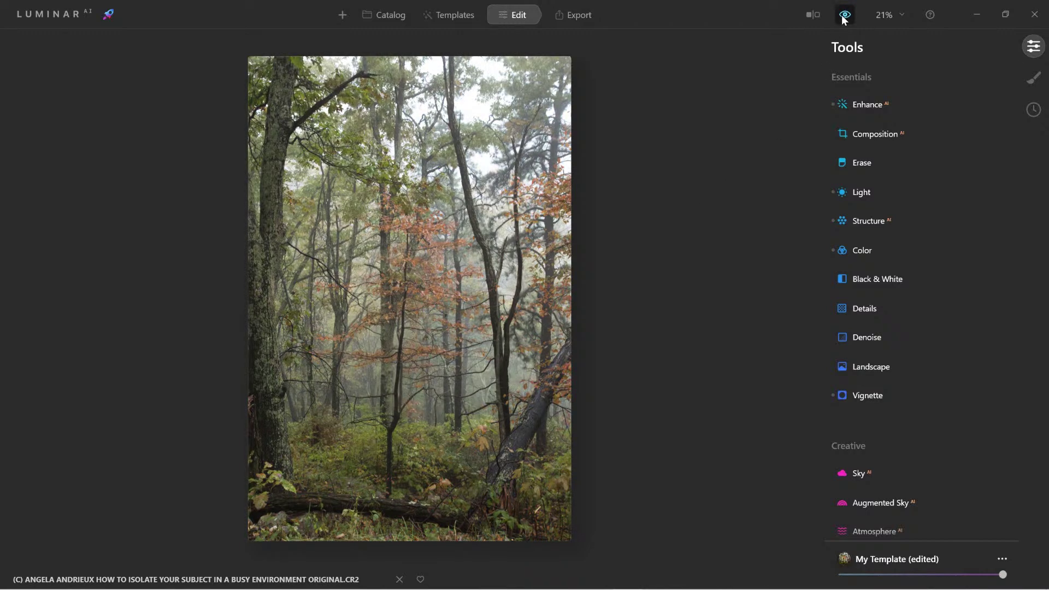
left_click(843, 16)
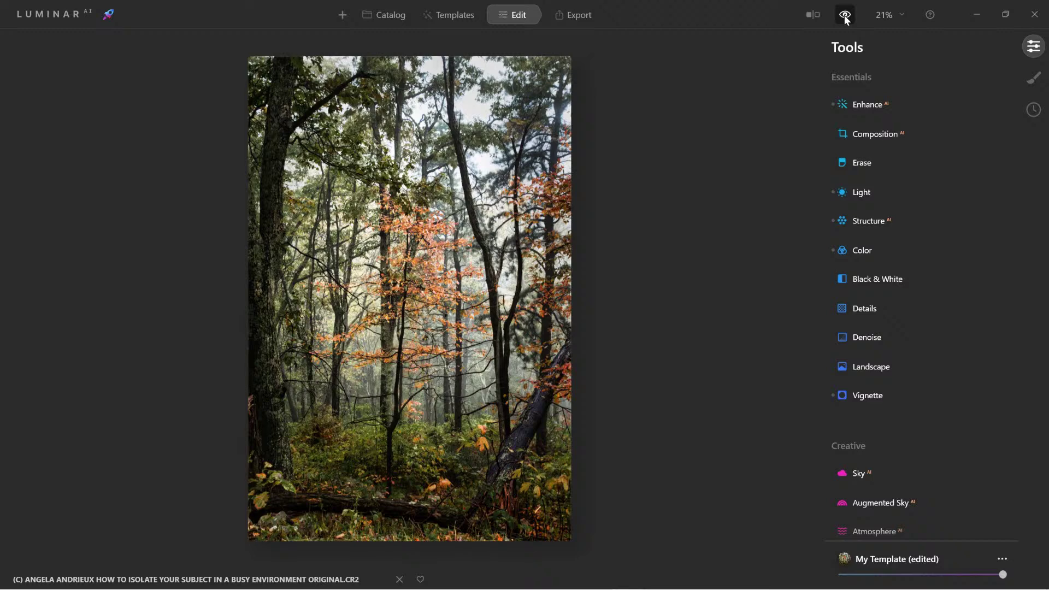
left_click(872, 133)
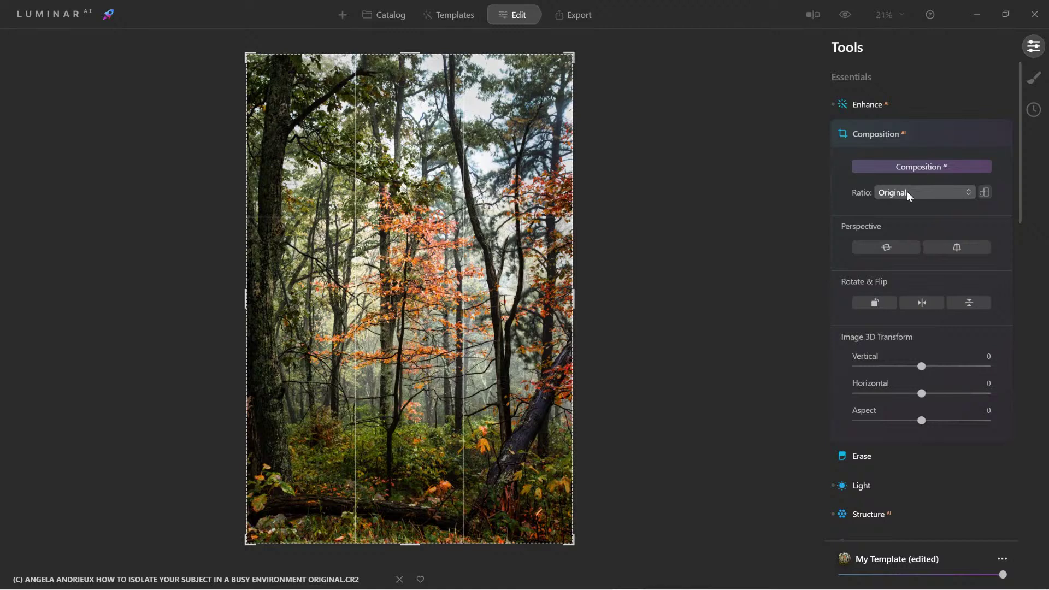
left_click(906, 192)
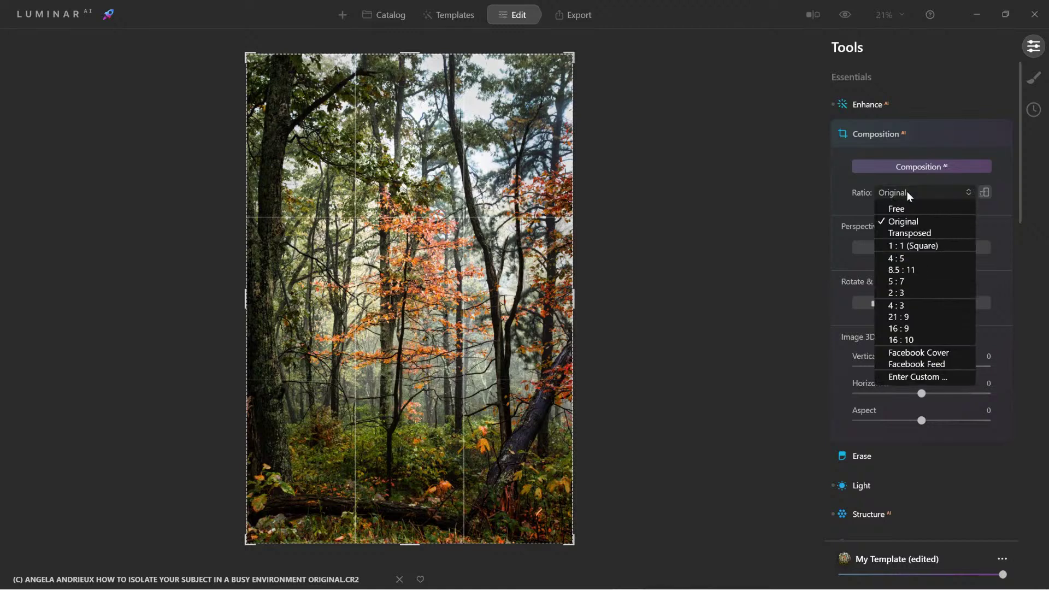
left_click(902, 259)
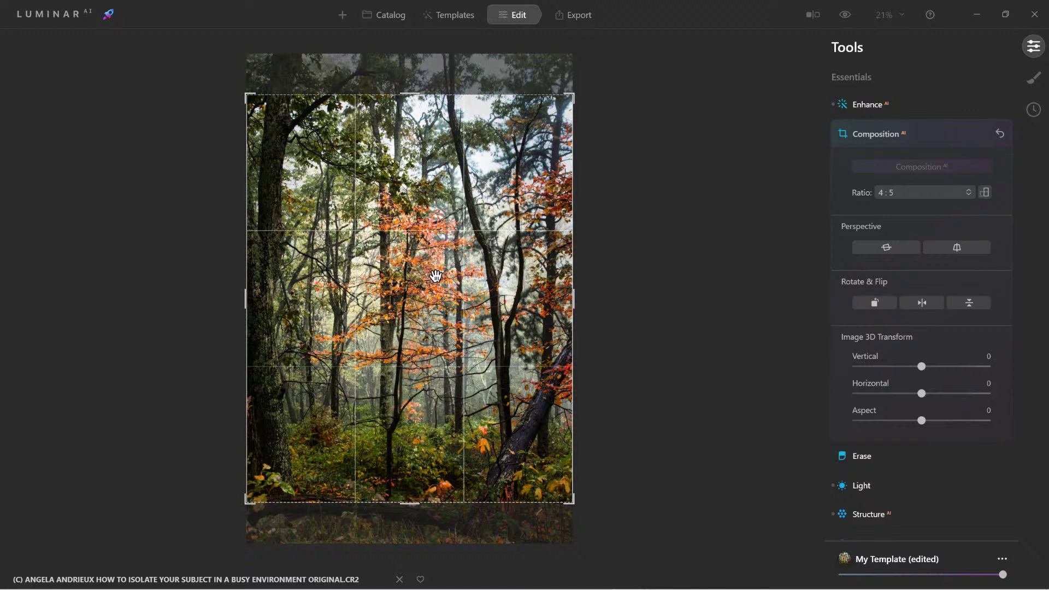
left_click_drag(434, 276, 425, 234)
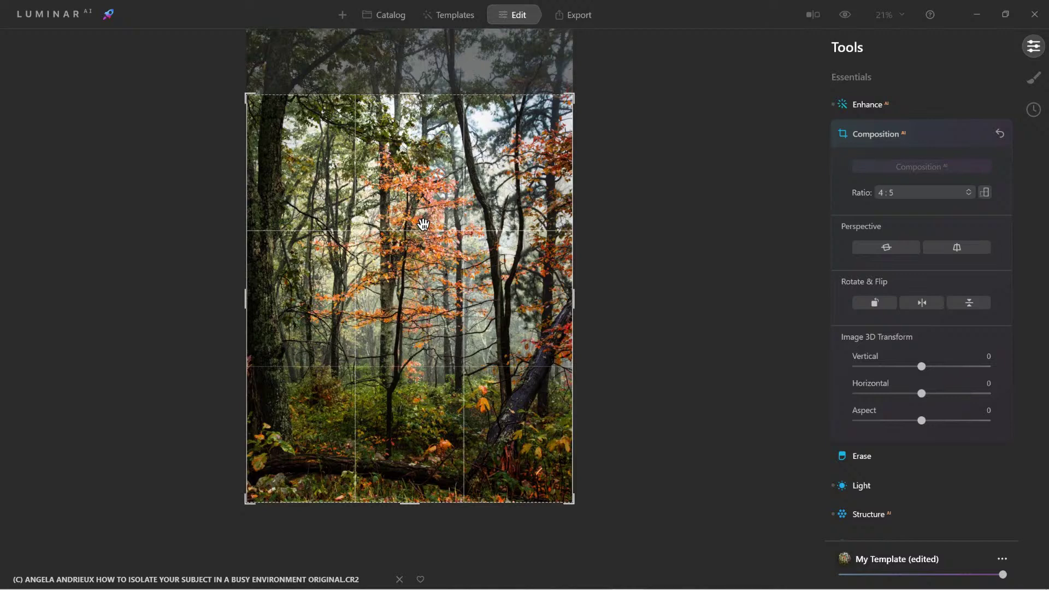
left_click(879, 133)
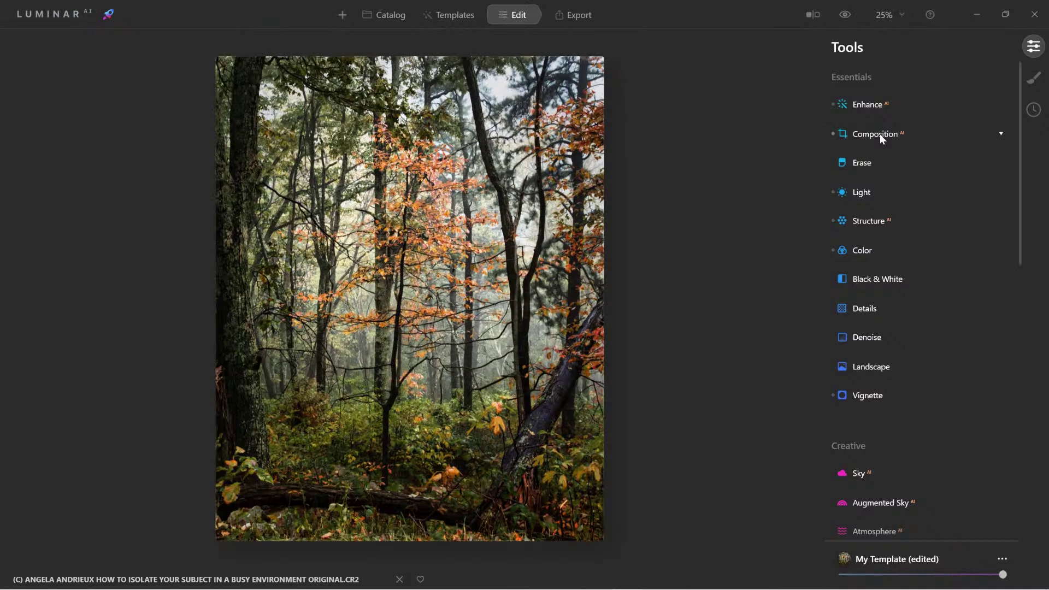
Revert the photo to its original state, discarding all edits.
right_click(520, 165)
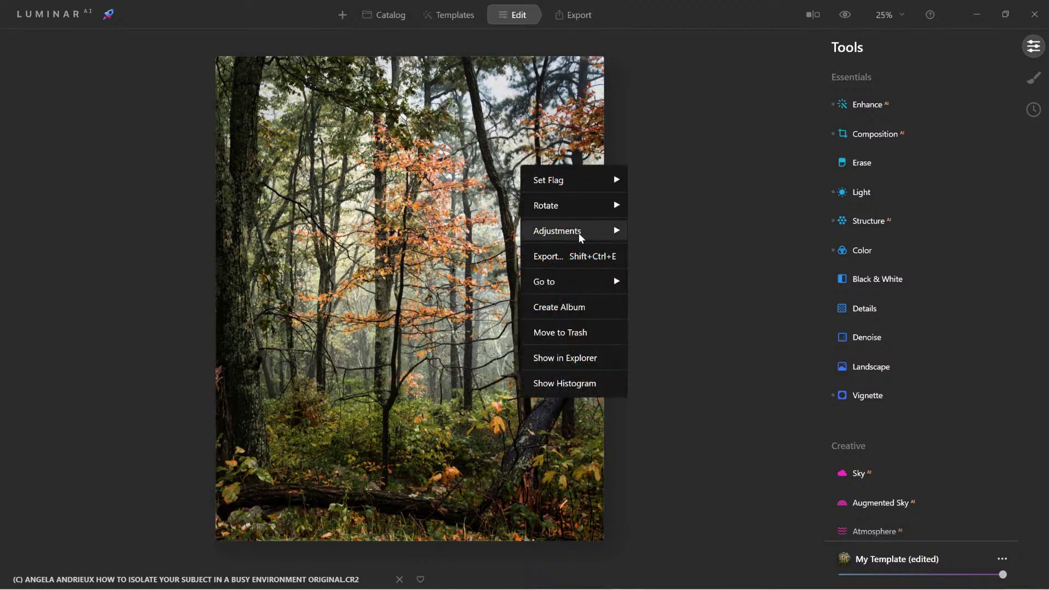
mouse_move(578, 233)
left_click(684, 302)
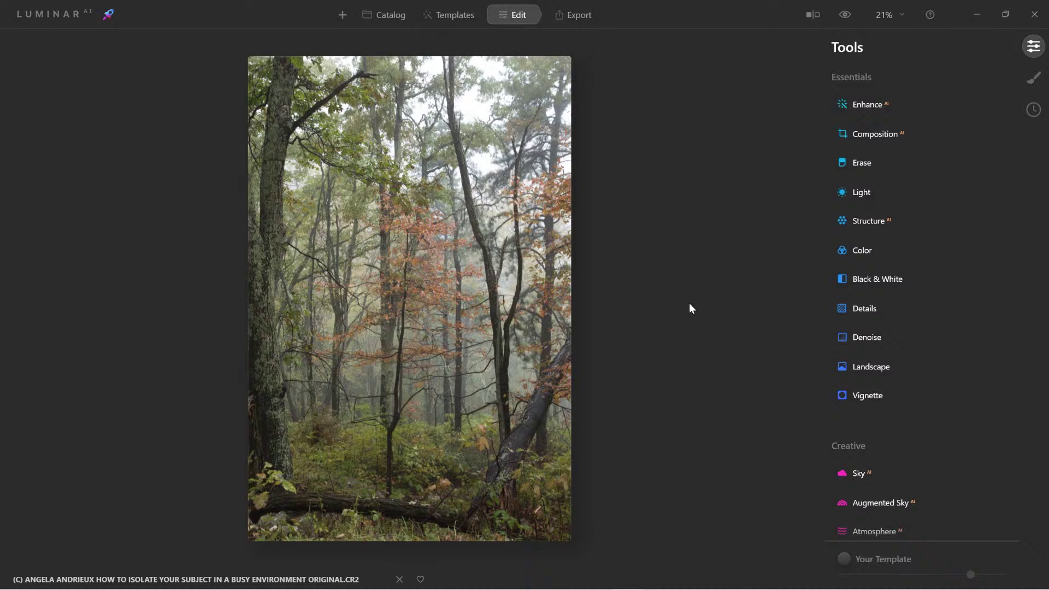
Re-crop the photo to 4:5, shifted up so the crop reaches the bottom edge.
left_click(876, 135)
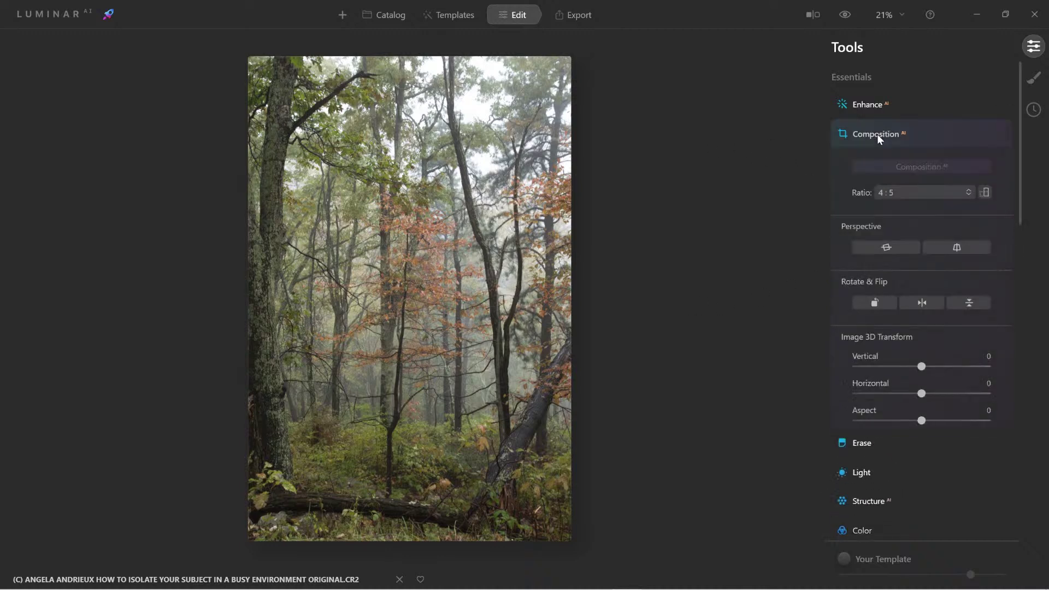
left_click(915, 193)
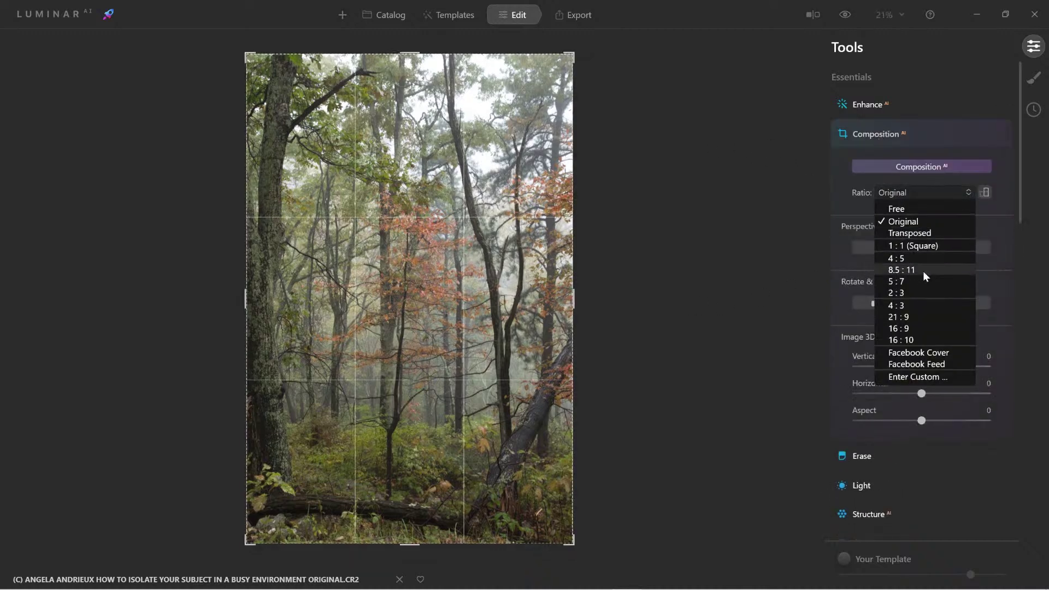
left_click(908, 258)
left_click_drag(471, 294, 468, 250)
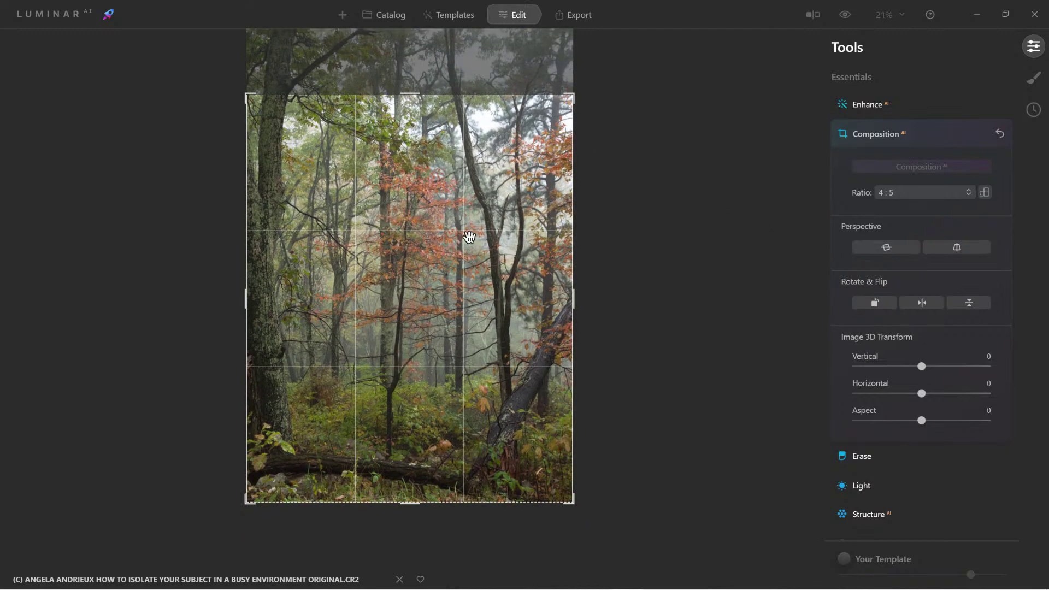
left_click(870, 136)
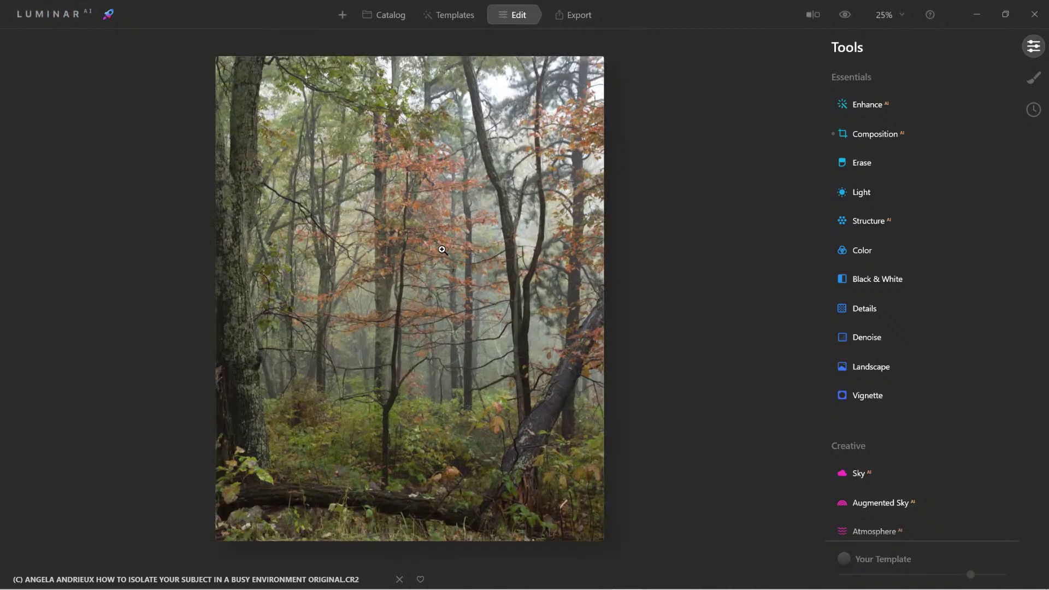
Set Enhance AI's Accent AI strength to 73.
left_click(869, 108)
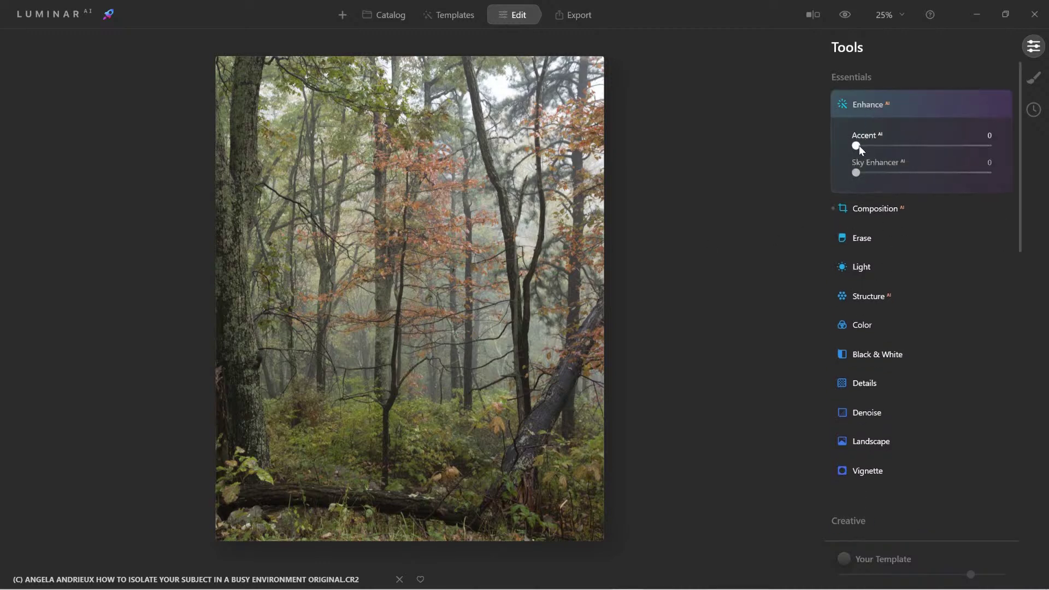
left_click_drag(858, 146, 937, 147)
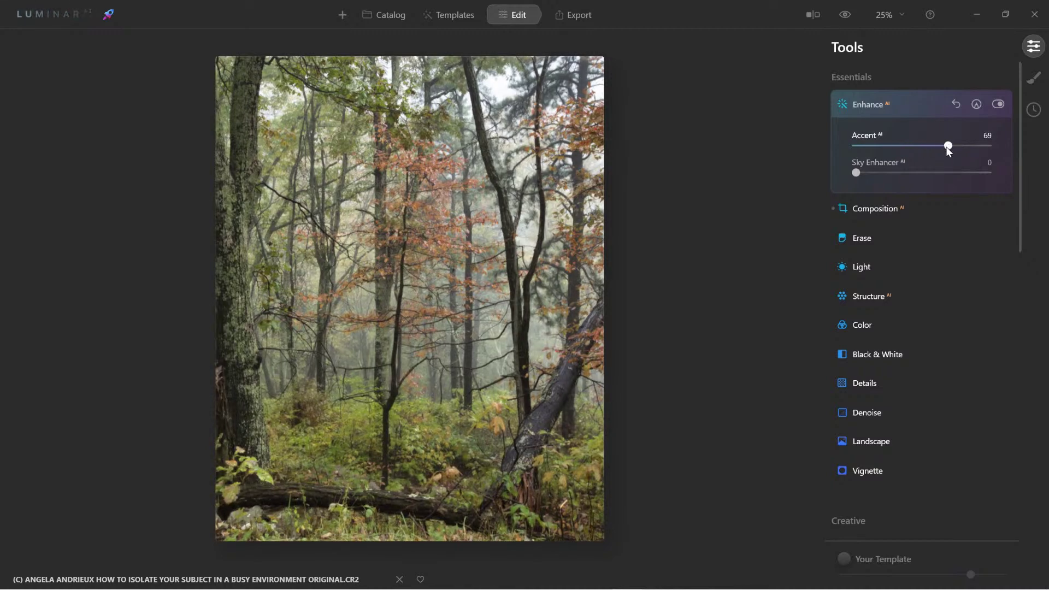
left_click_drag(947, 147, 952, 147)
In Light, set Smart Contrast to 79 and Blacks to -7, comparing against the original.
left_click(861, 265)
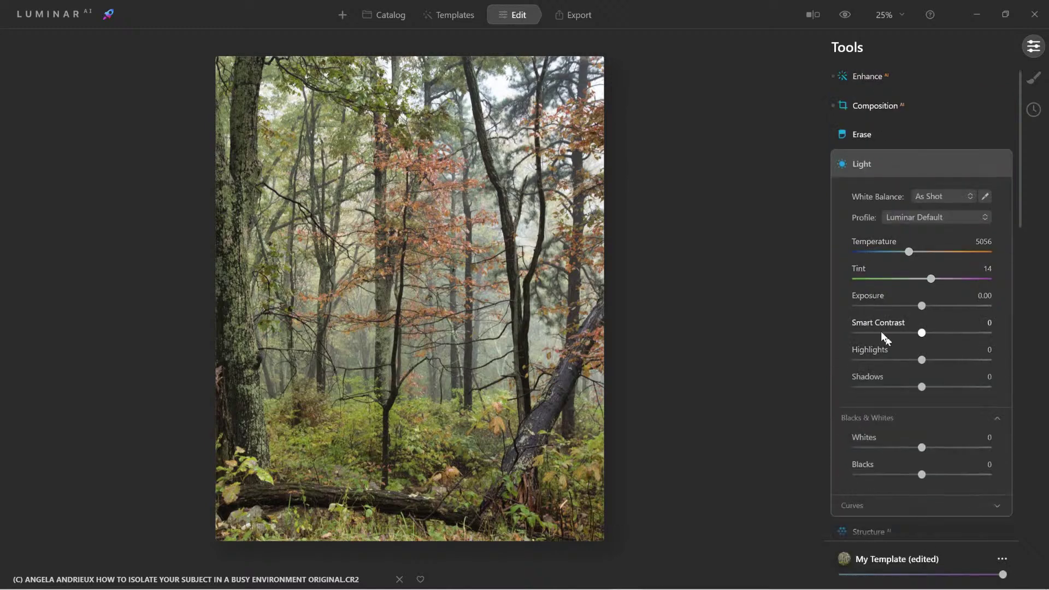
left_click_drag(922, 333, 973, 342)
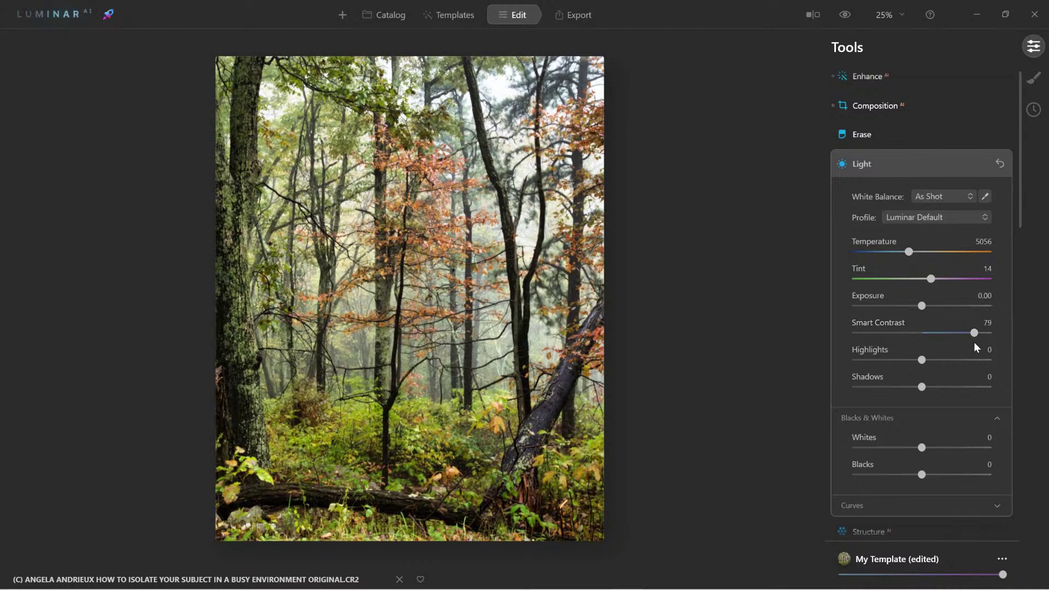
left_click(845, 17)
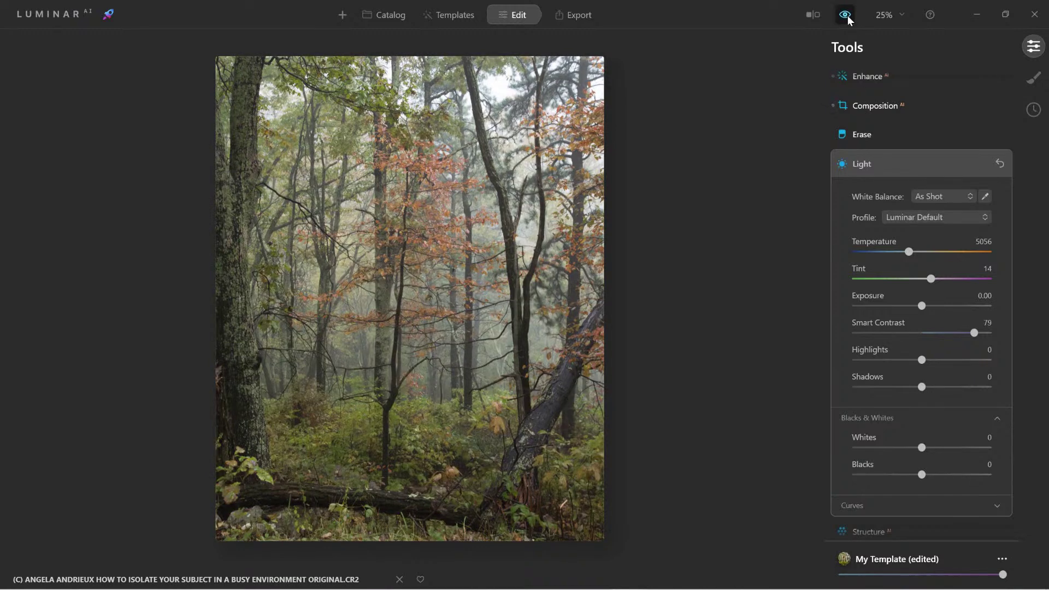
left_click(845, 17)
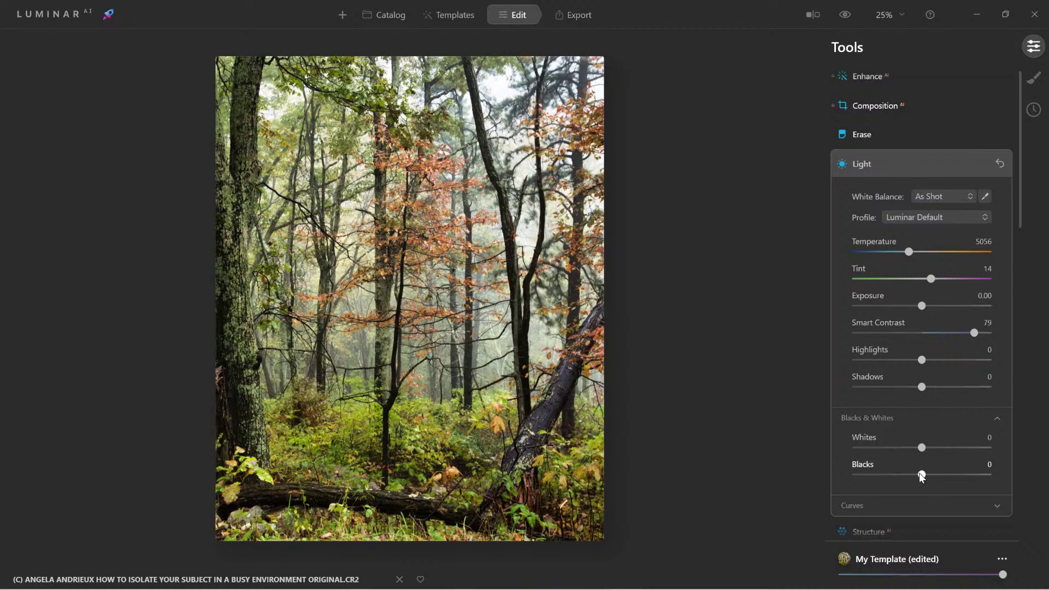
left_click_drag(919, 473, 902, 483)
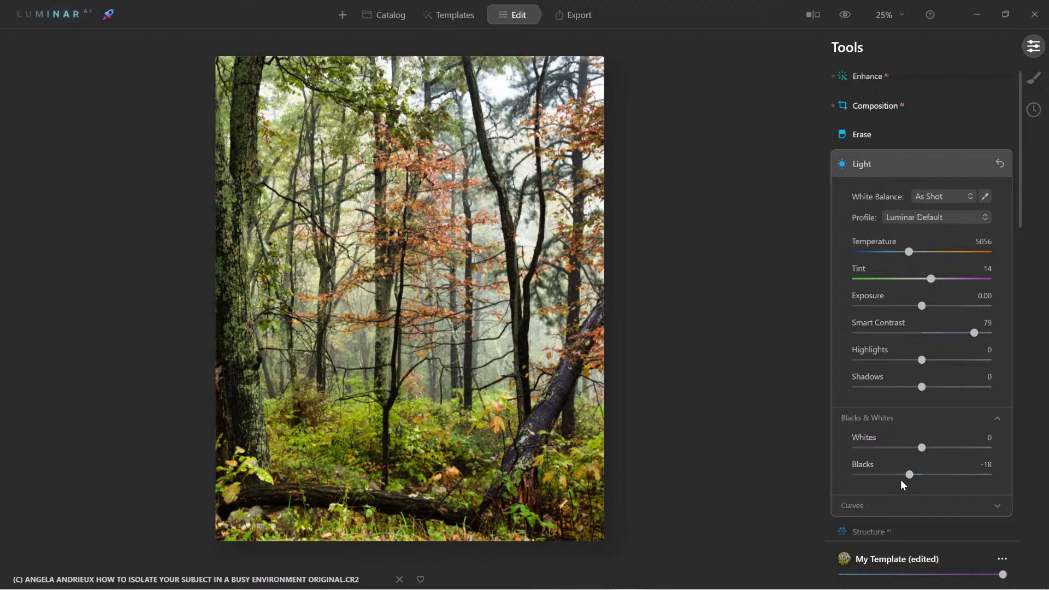
left_click(863, 165)
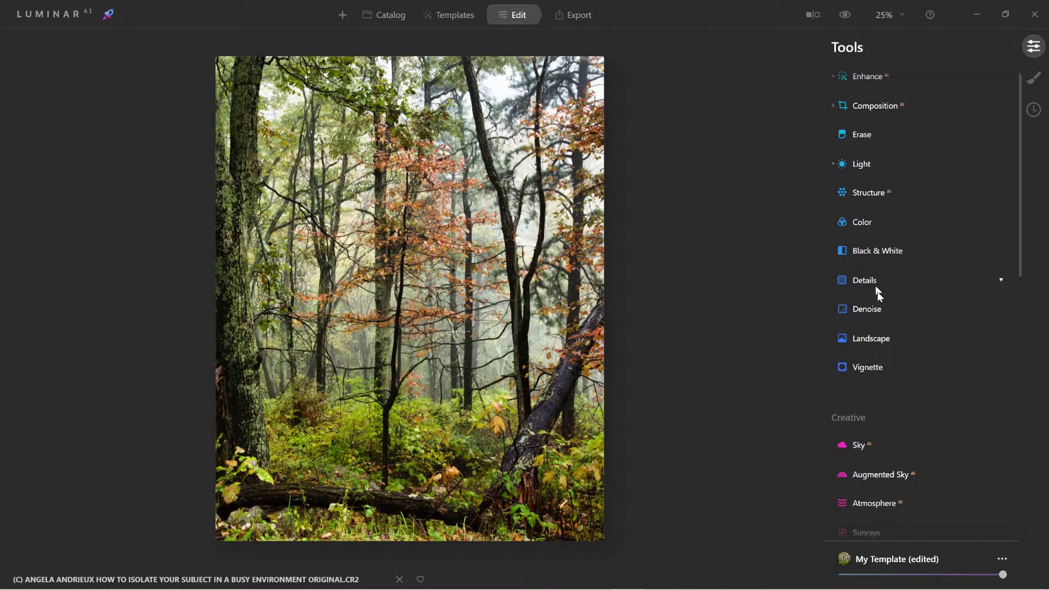
Set HSL luminance to Orange 59, Red 36, Green -55 and Cyan -29.
left_click(856, 221)
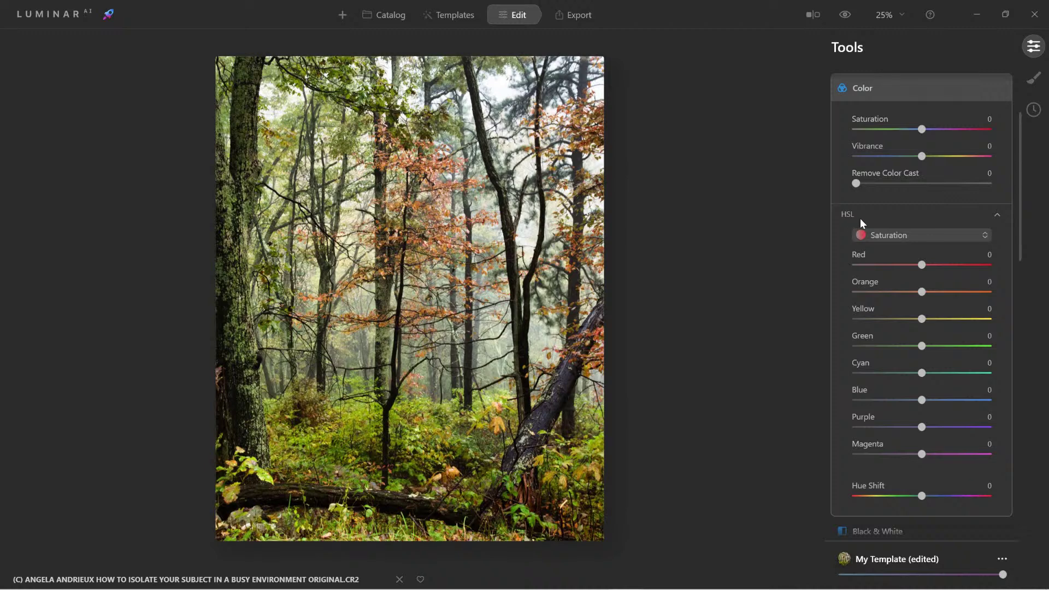
left_click(884, 236)
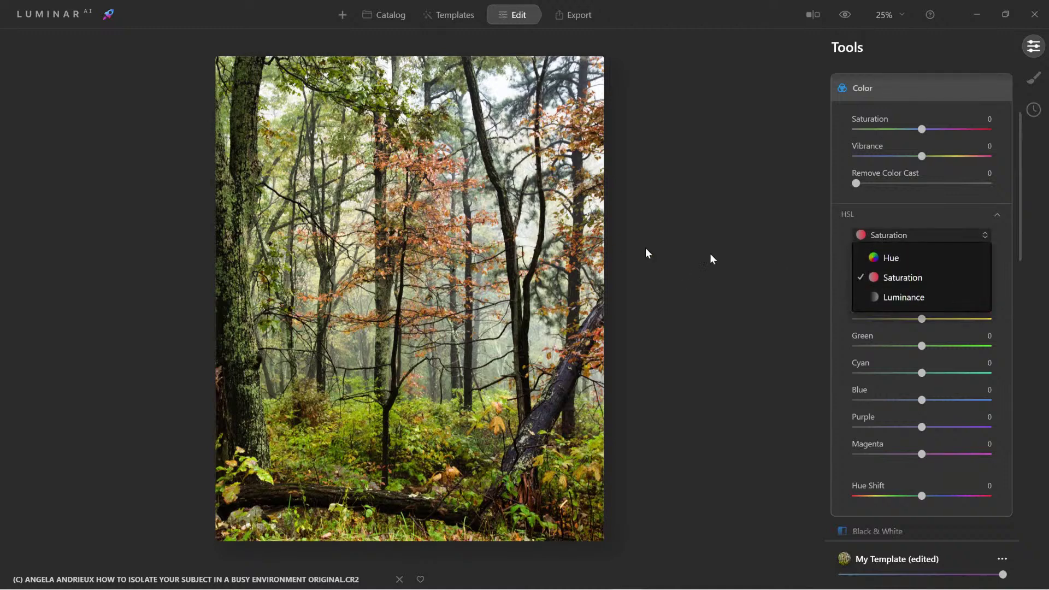
left_click(893, 299)
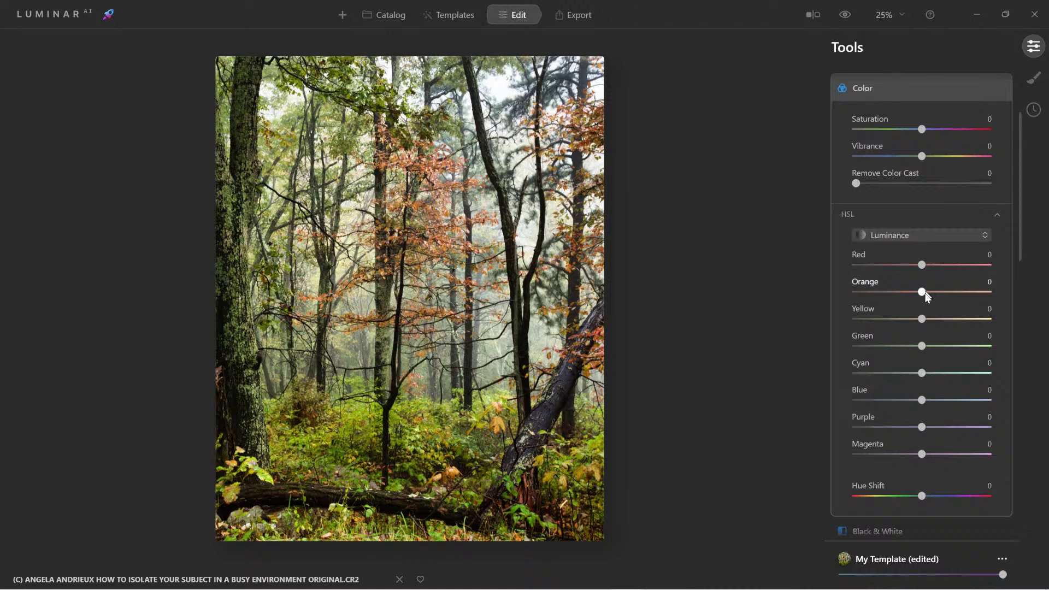
left_click_drag(928, 291, 971, 297)
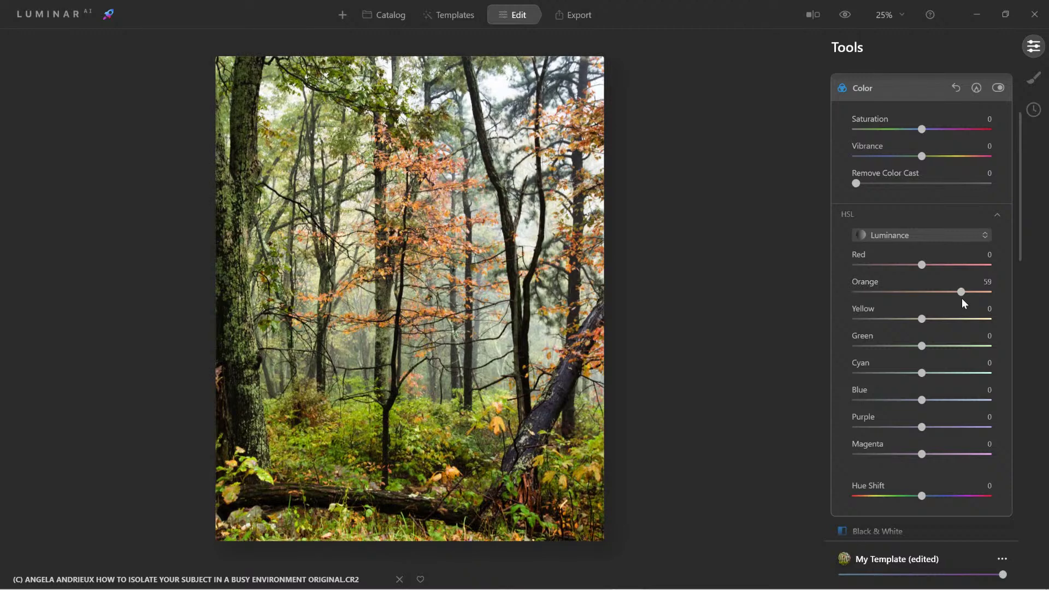
left_click_drag(923, 264, 948, 266)
left_click_drag(921, 346, 885, 349)
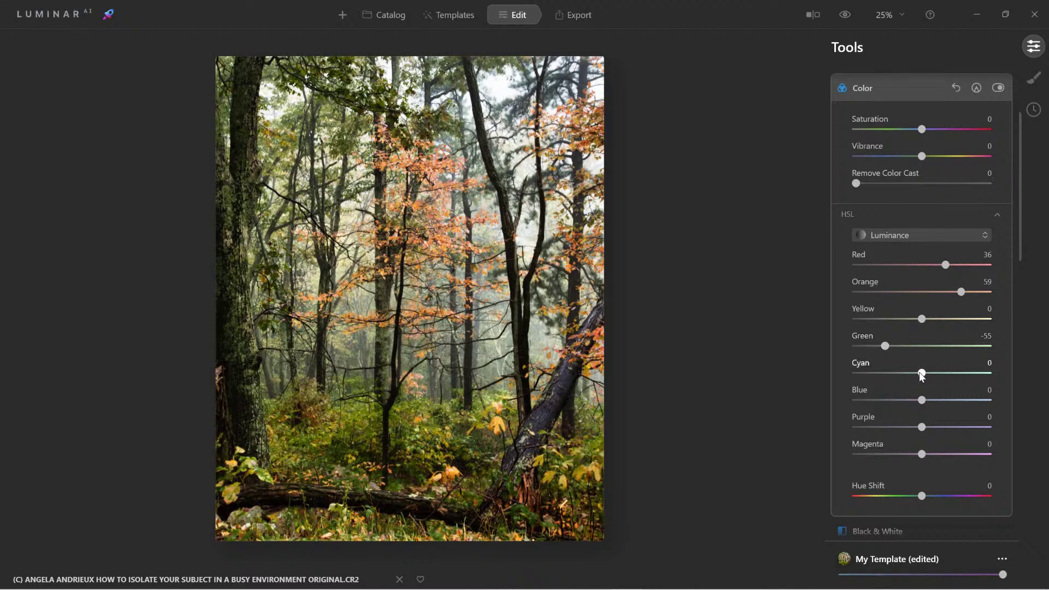
left_click_drag(921, 373, 900, 376)
left_click(997, 88)
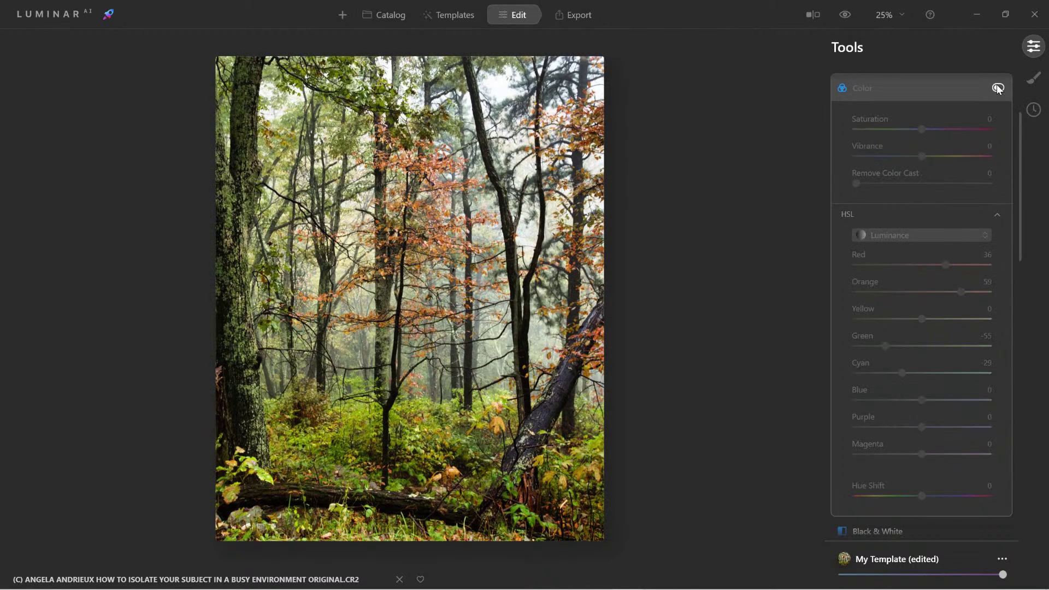
left_click(997, 88)
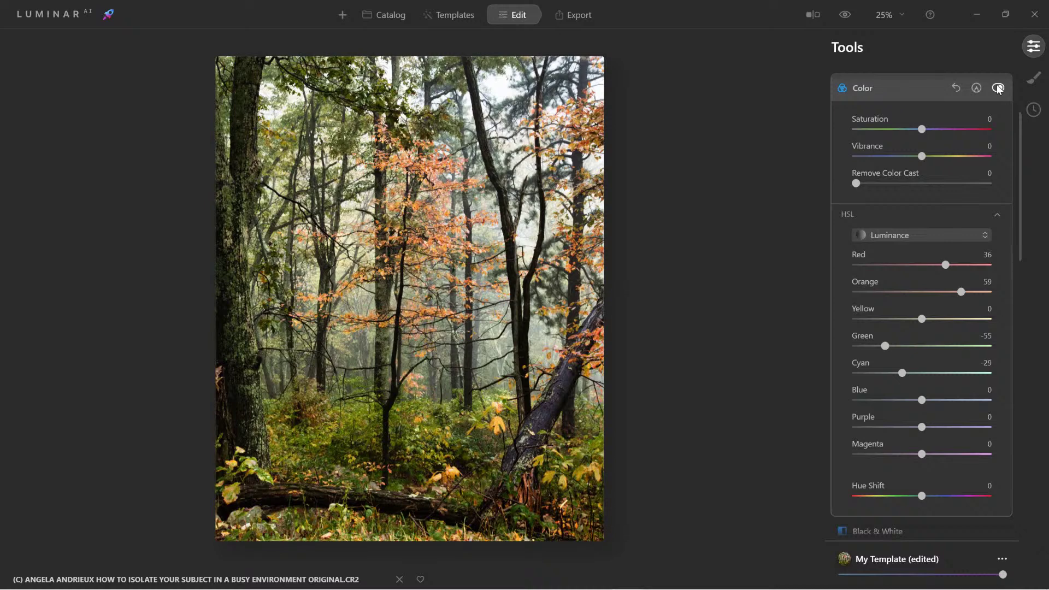
Raise HSL Orange saturation slightly, to 18.
left_click(928, 233)
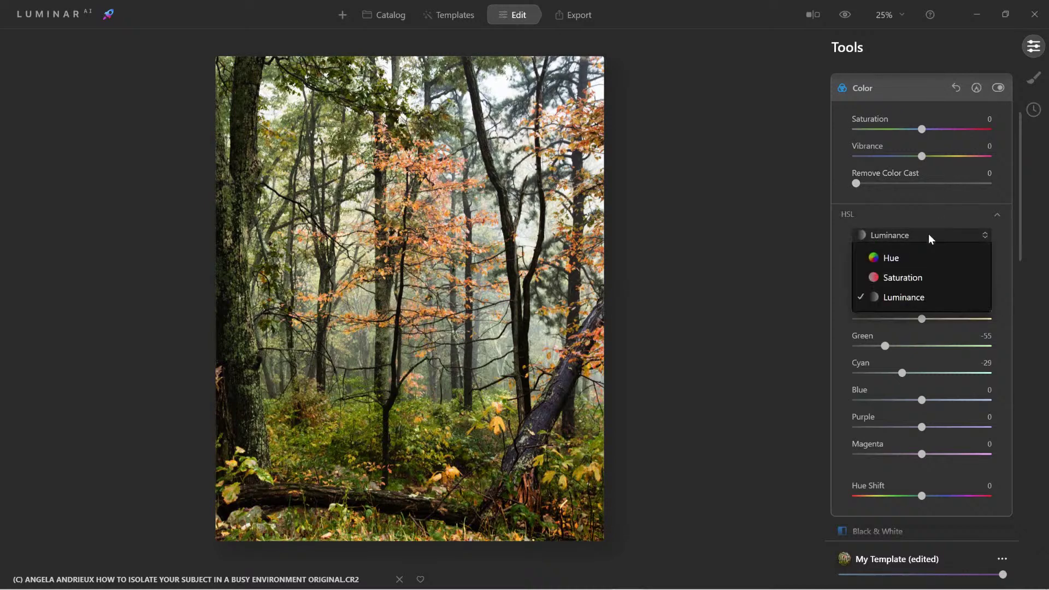
left_click(913, 280)
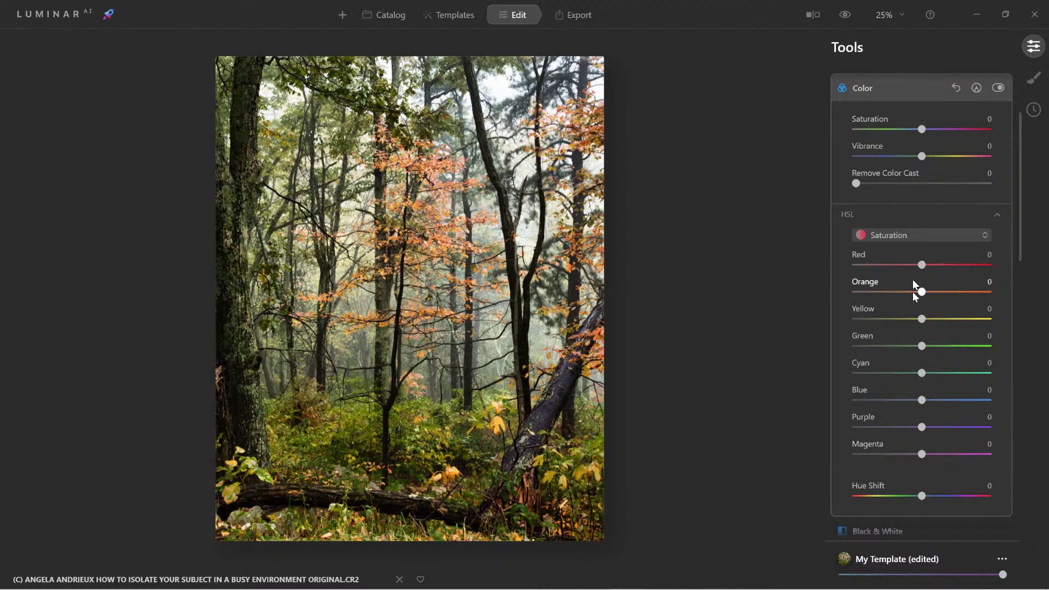
left_click_drag(922, 292, 929, 292)
left_click(860, 86)
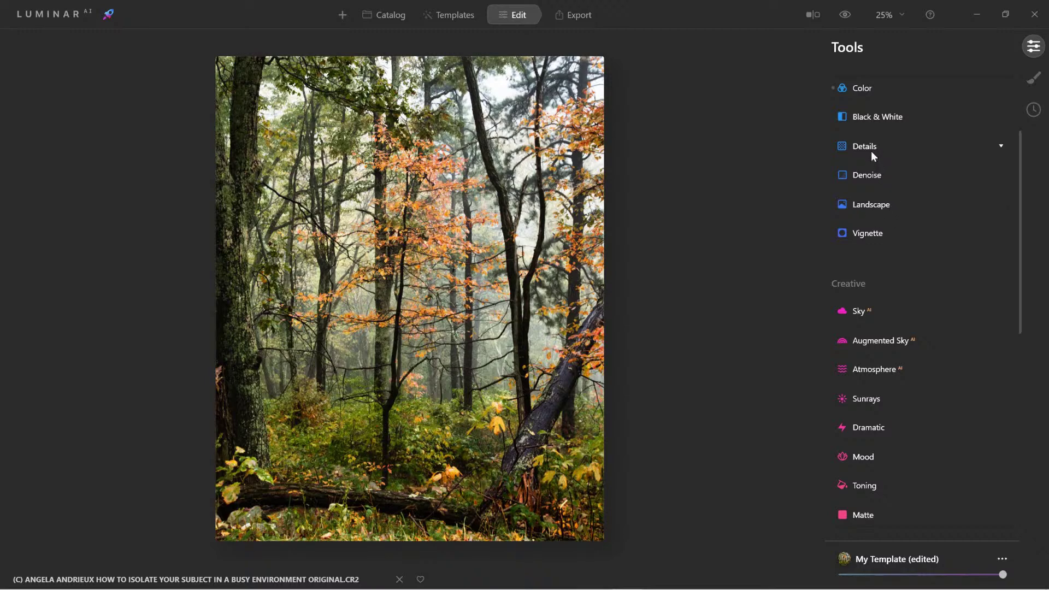
Set the Structure Amount to 49.
scroll(910, 239, "up", 3)
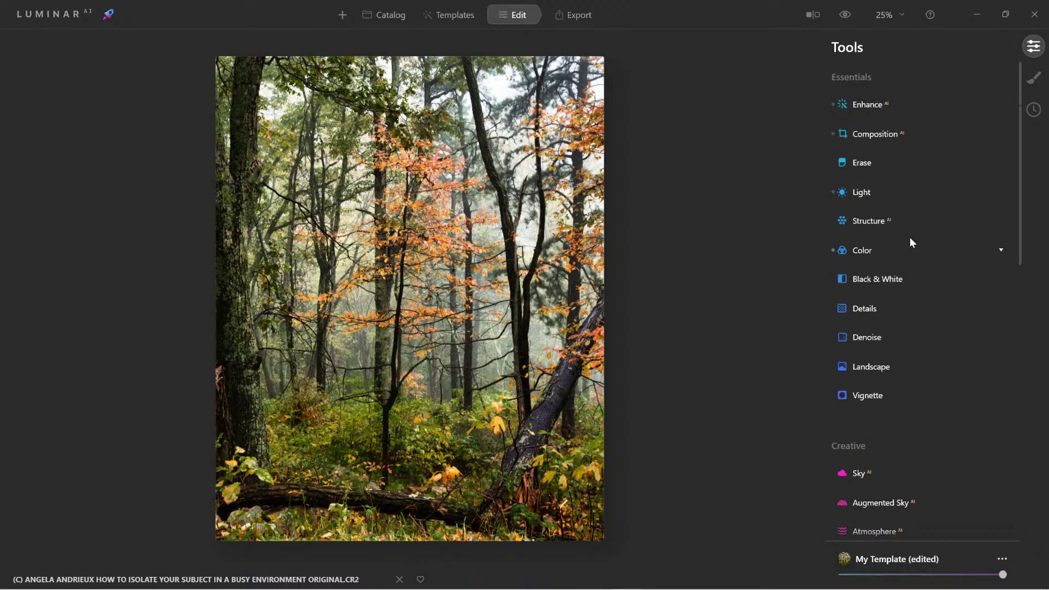
left_click(873, 221)
left_click_drag(919, 260, 953, 263)
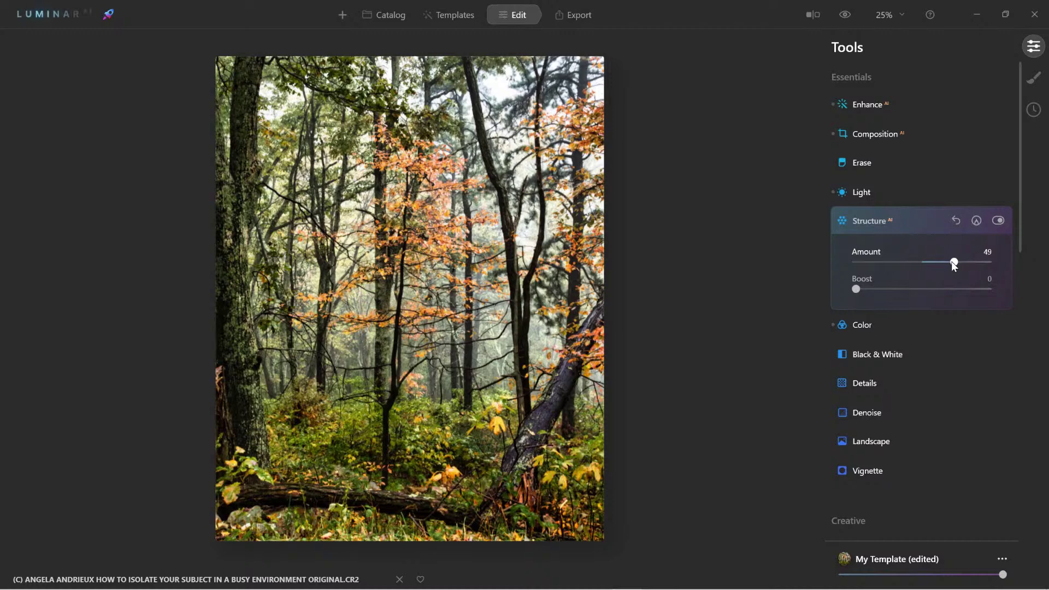
left_click(879, 220)
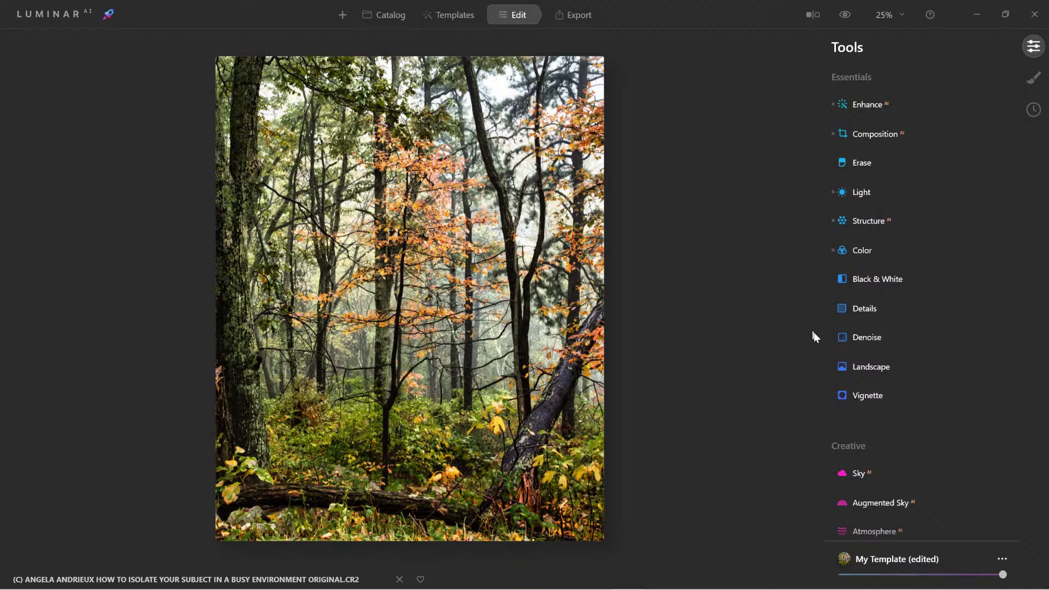
Add a vignette with Amount -57, Size 30 and Feather 23, comparing it on and off.
left_click(867, 396)
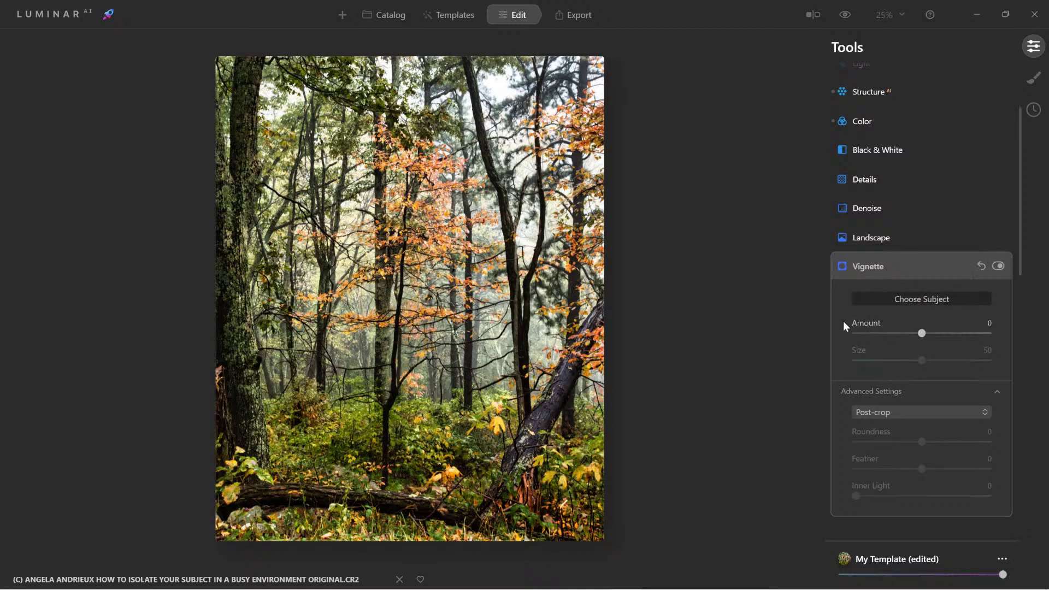
left_click_drag(920, 332, 895, 365)
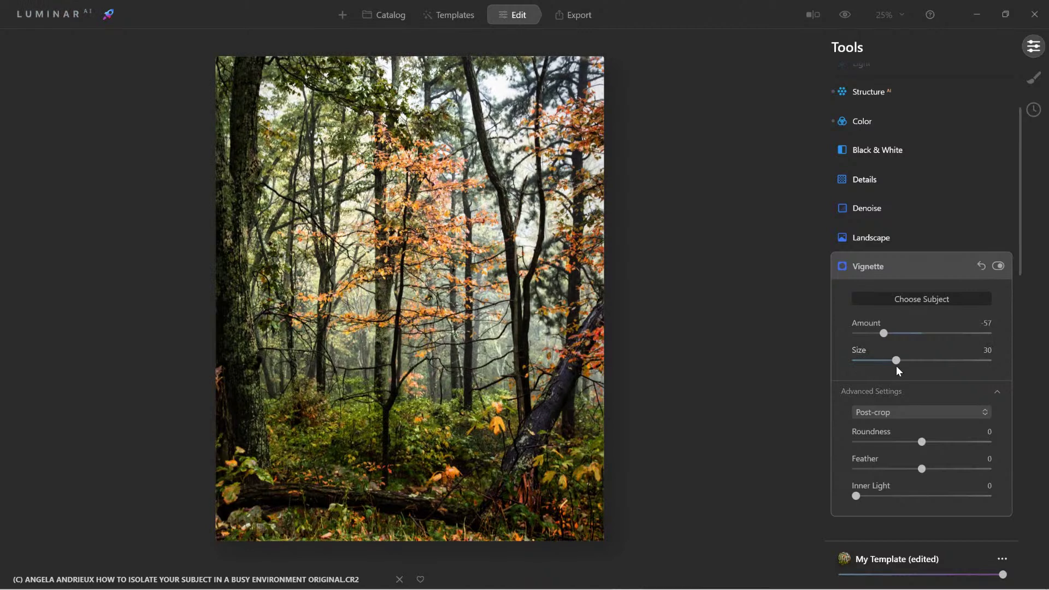
left_click_drag(925, 471, 937, 472)
left_click_drag(857, 495, 837, 504)
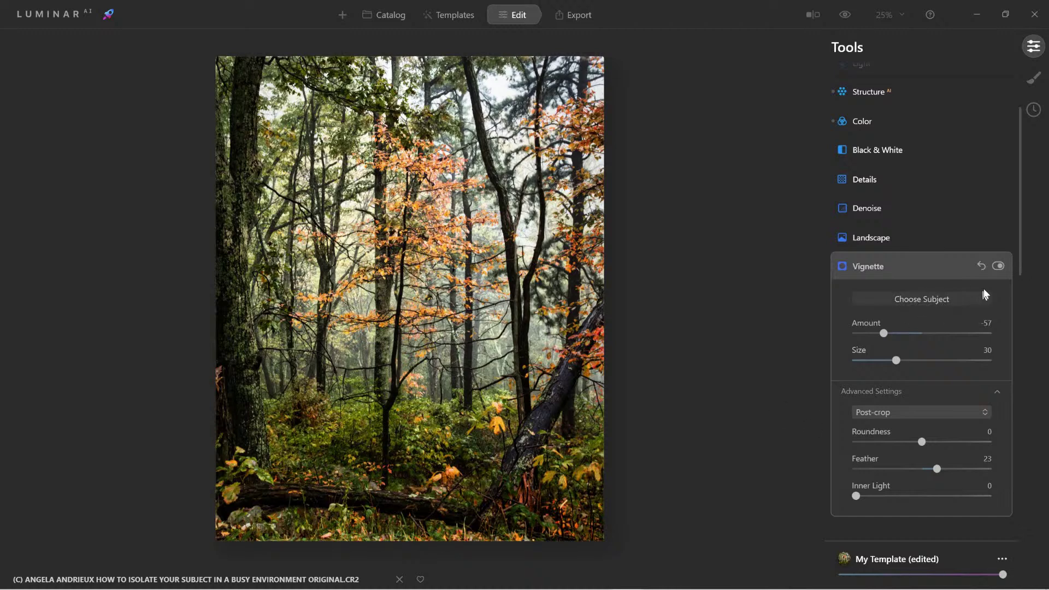
left_click(998, 266)
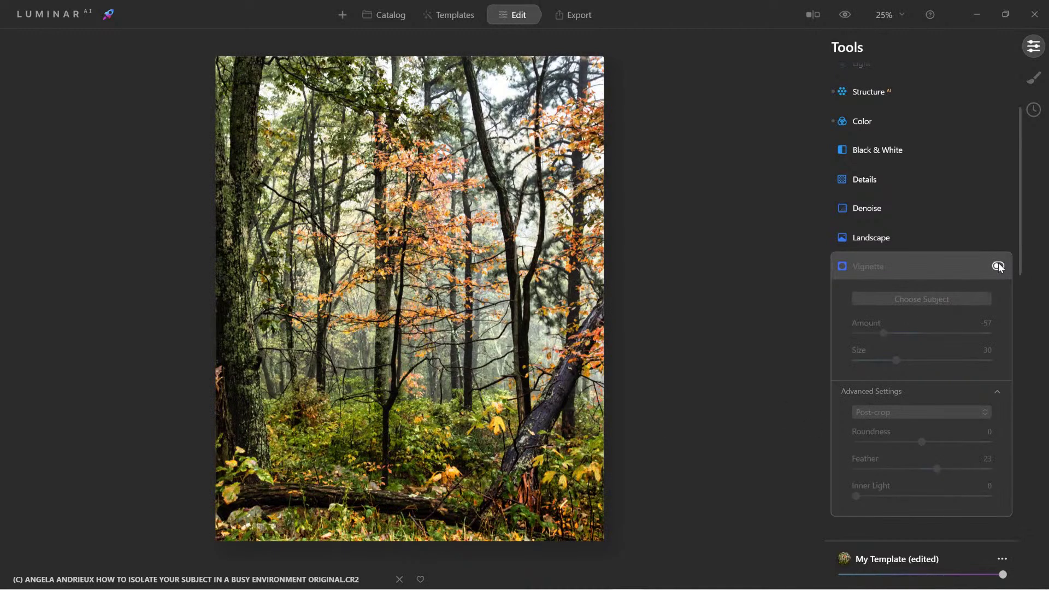
left_click(998, 266)
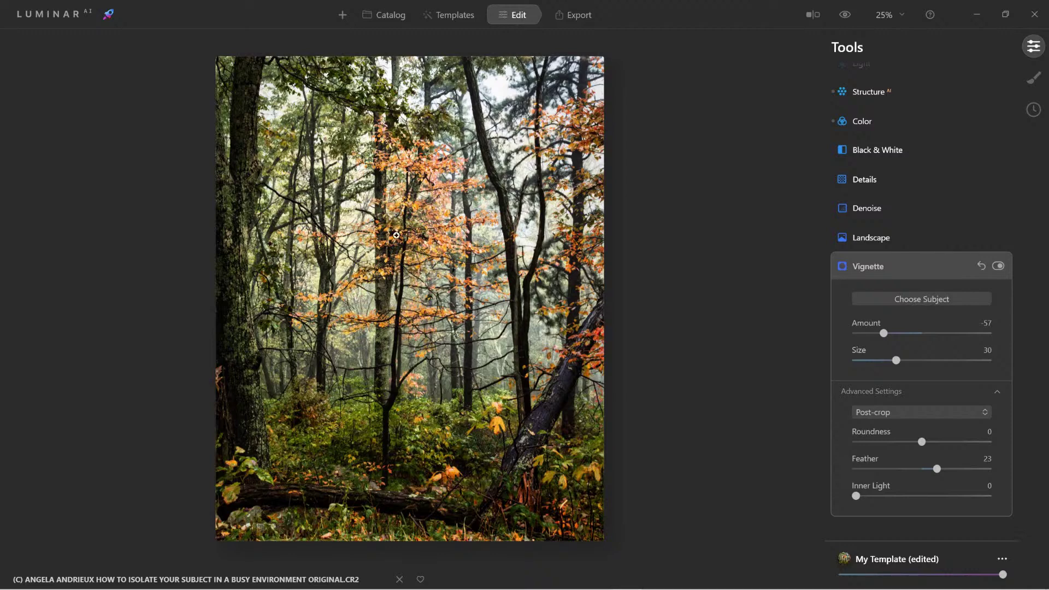
Set Medium Details to 43, then compare the edit against the unedited original.
left_click(863, 178)
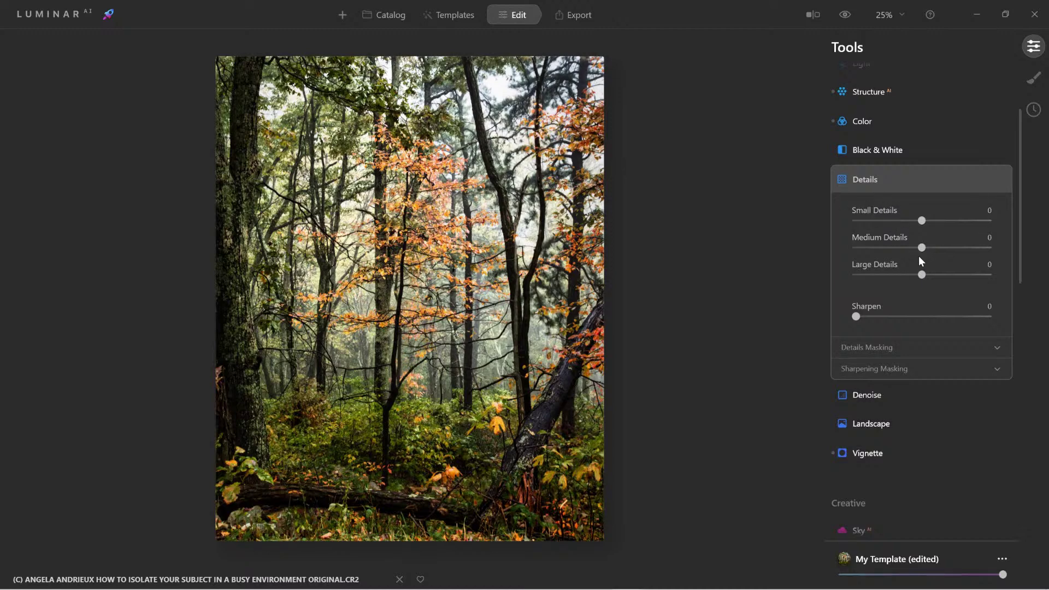
left_click_drag(920, 248, 947, 251)
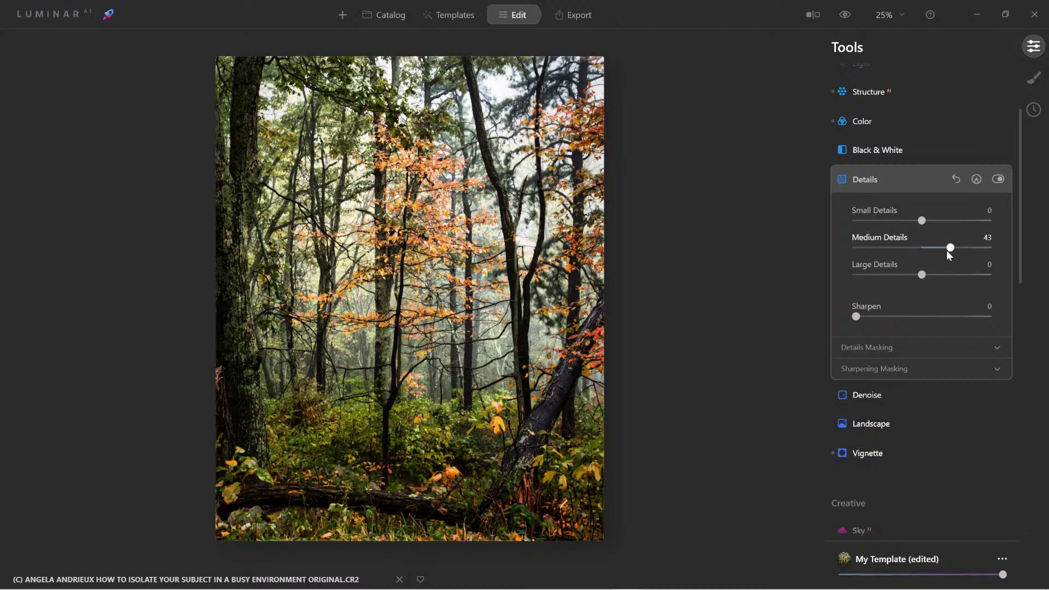
left_click(877, 181)
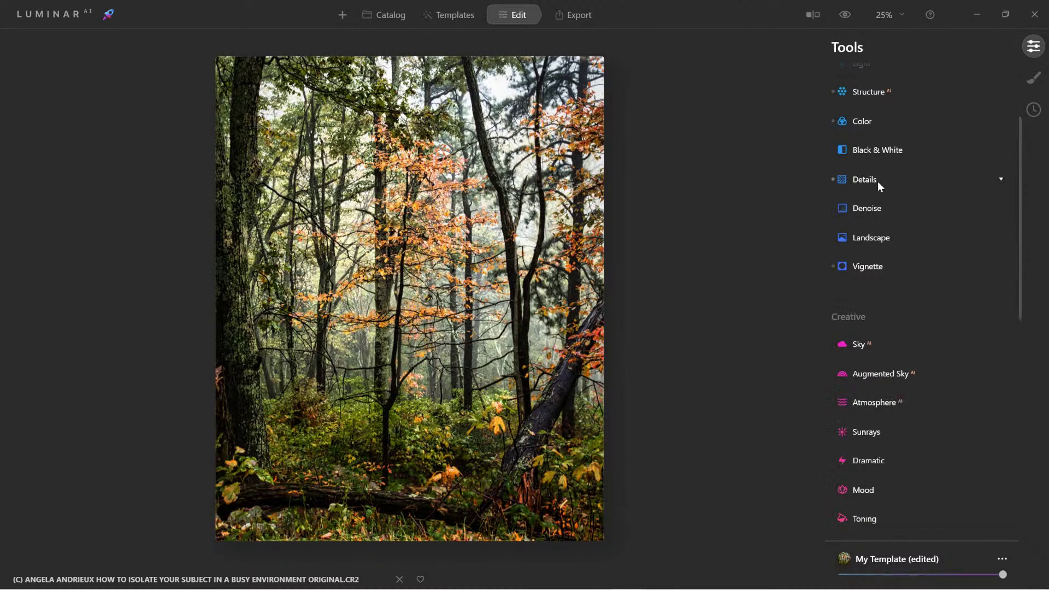
left_click(845, 15)
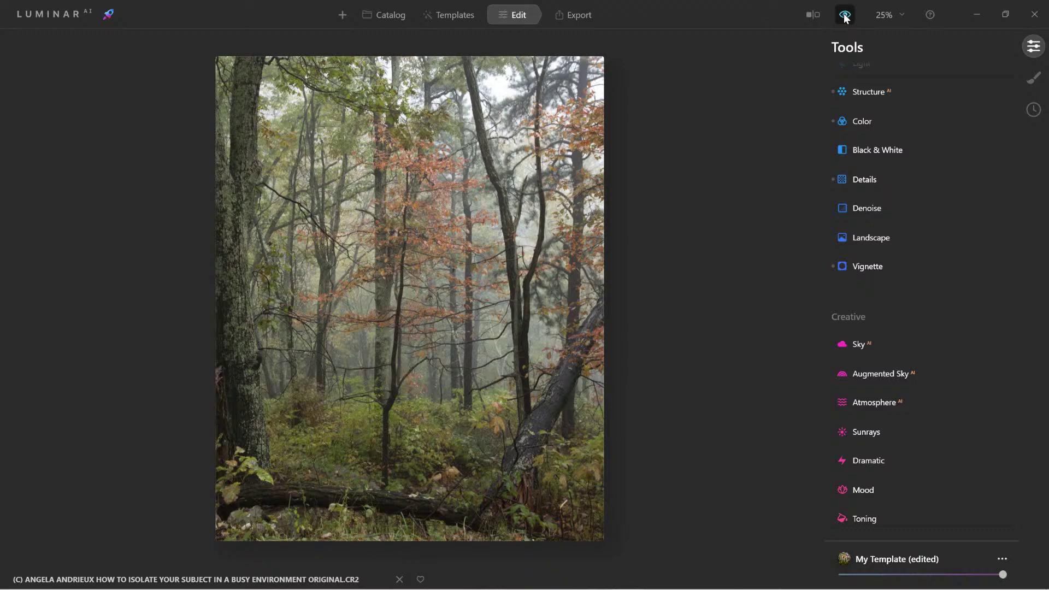
left_click(844, 15)
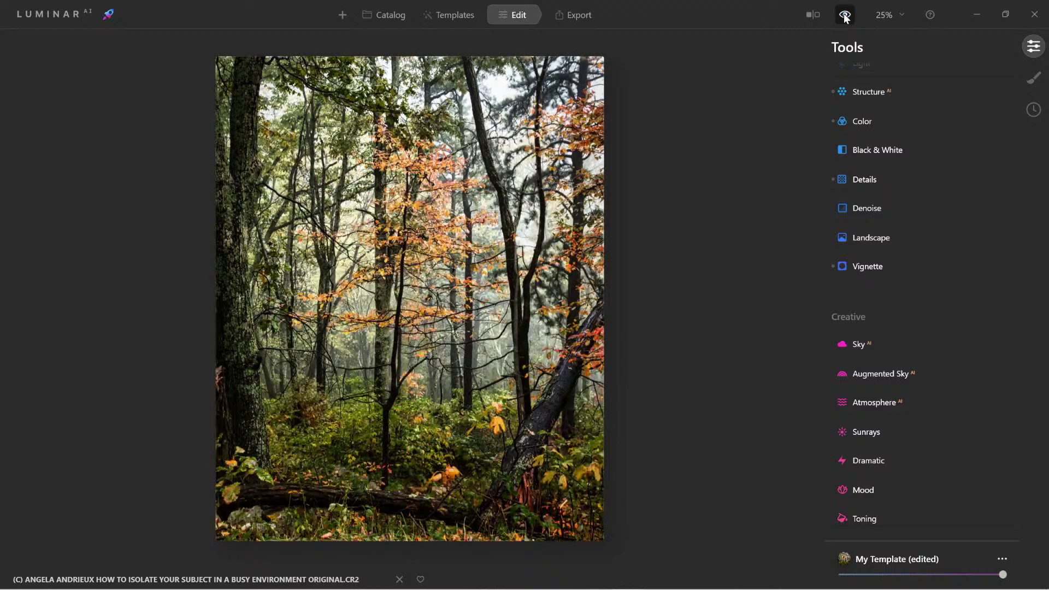